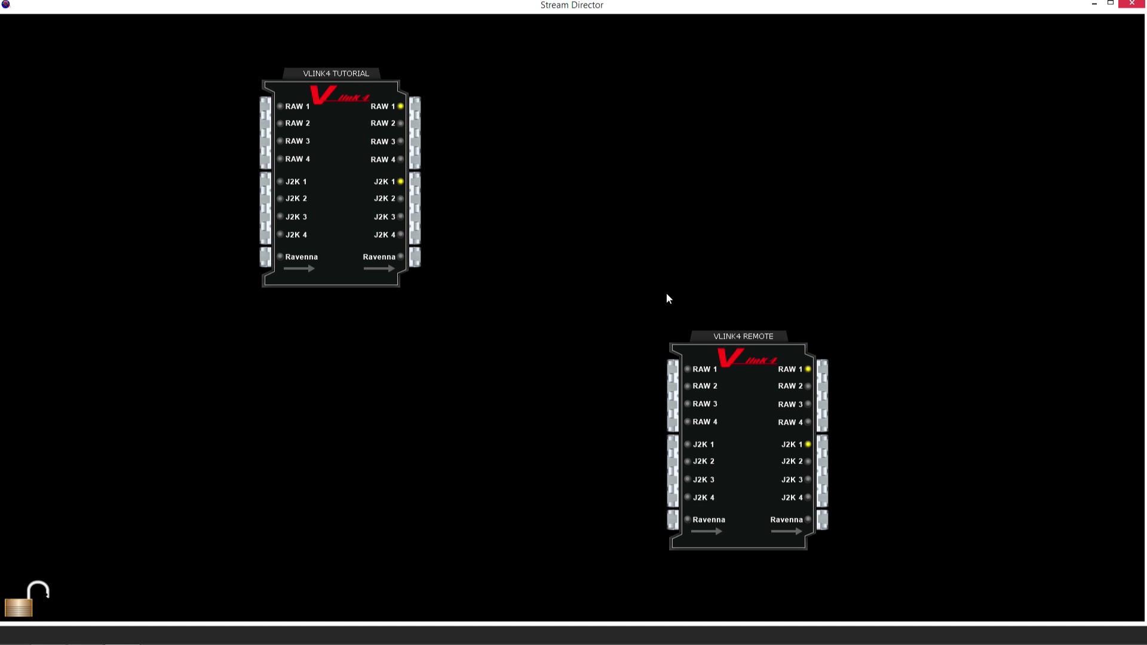
- Switch to the VLINK4 Tutorial web interface in the browser and inspect the Out 1 and In 1 signals
key("alt+Tab")
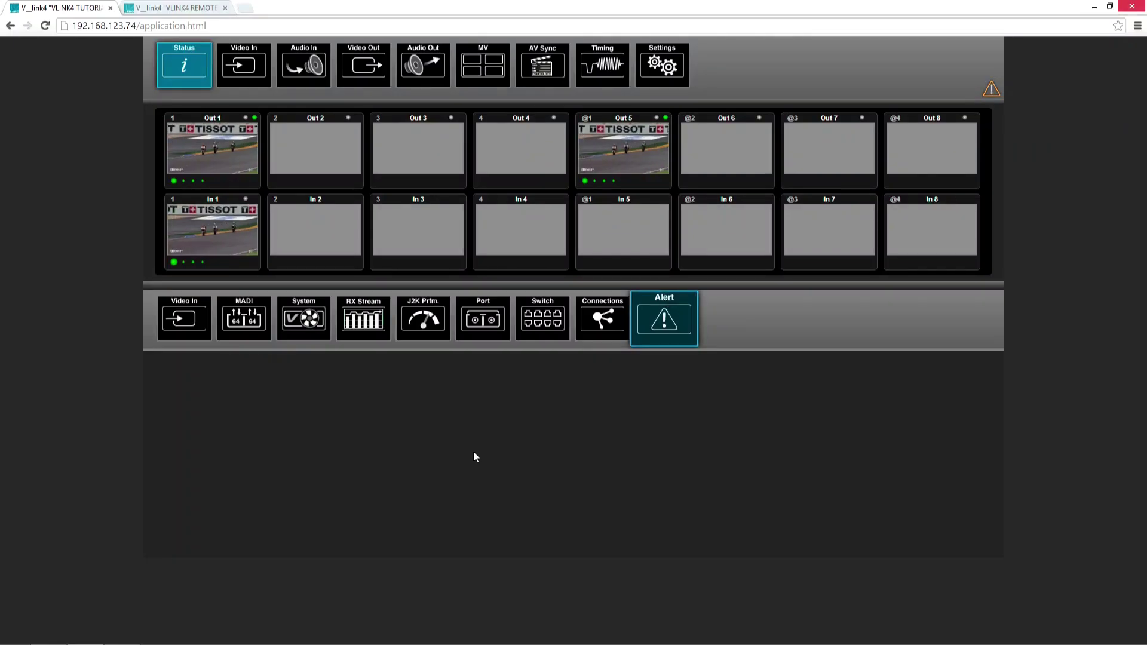
left_click(366, 79)
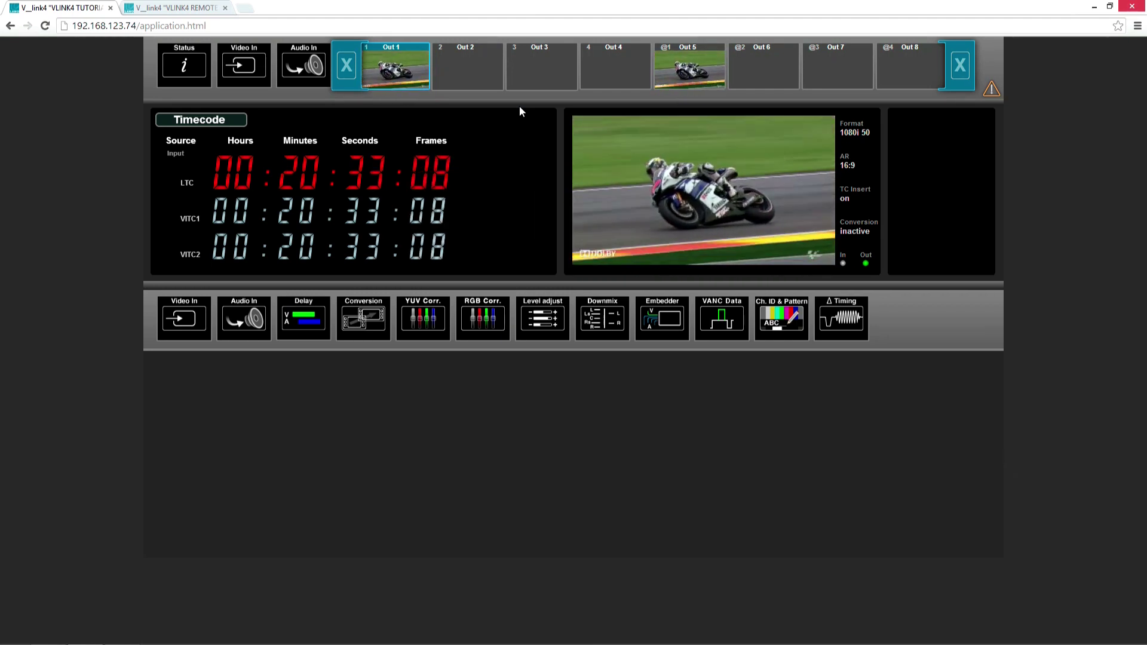
left_click(247, 68)
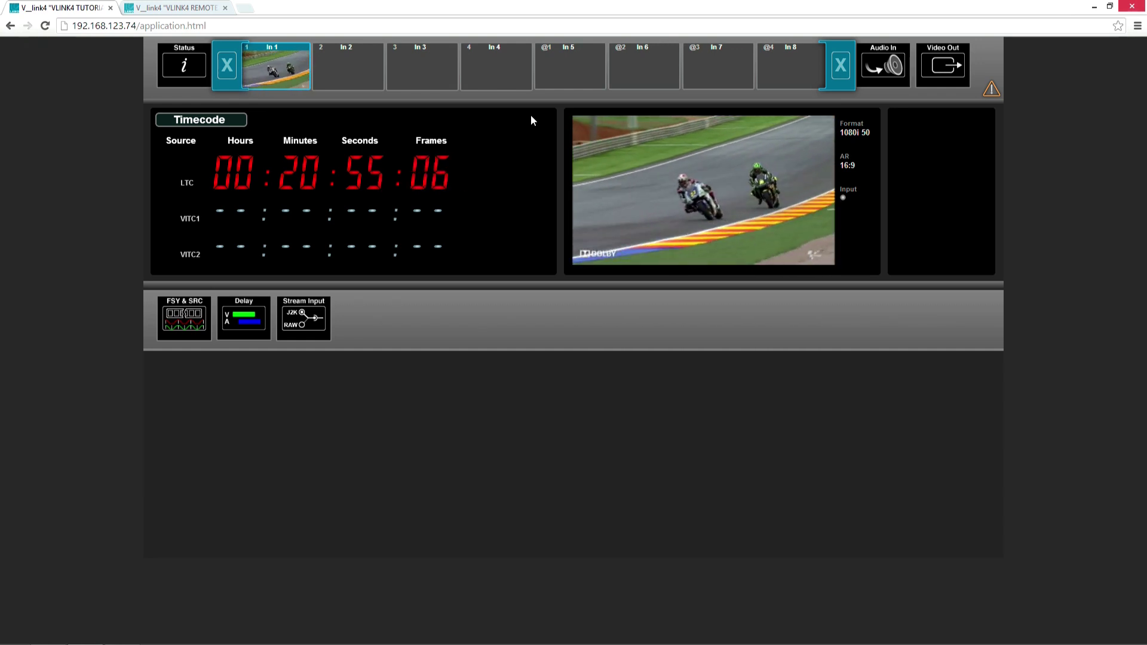
- Open the video input routing for Out 1 and change the information display from Timecode to Routing
left_click(228, 77)
left_click(370, 68)
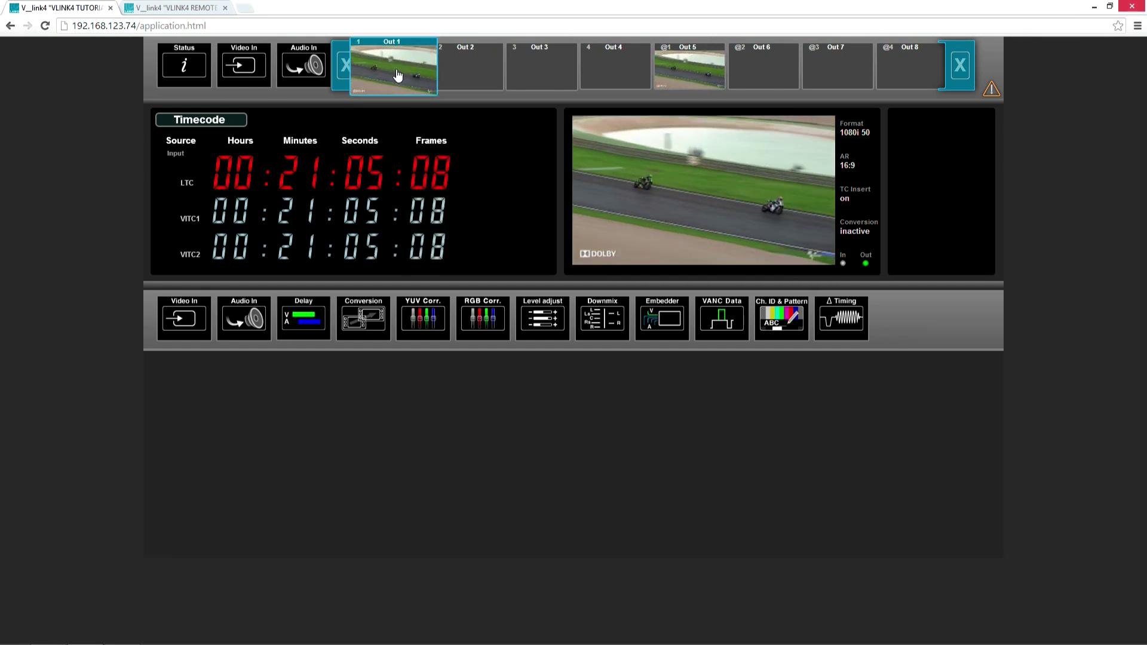
left_click(197, 302)
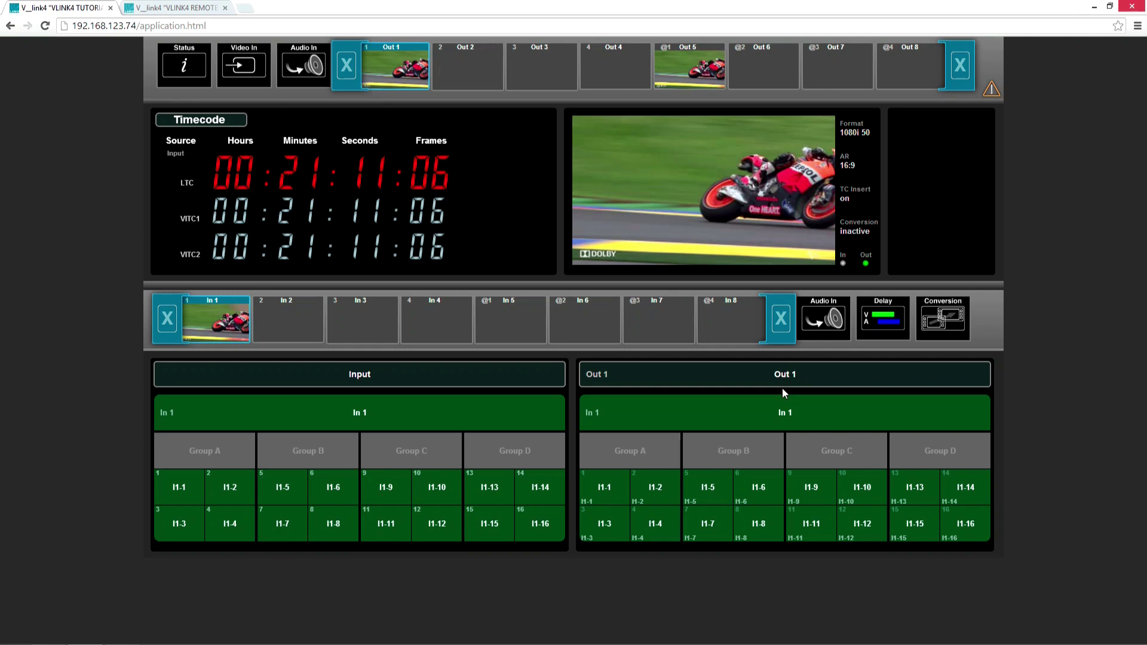
left_click(202, 123)
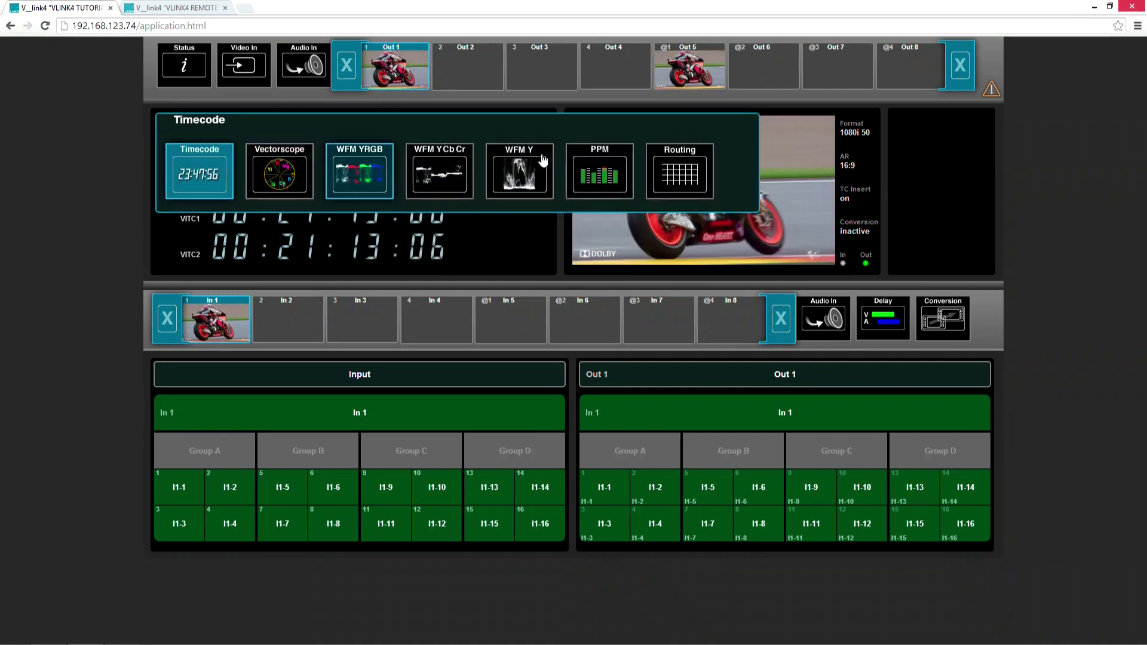
left_click(674, 162)
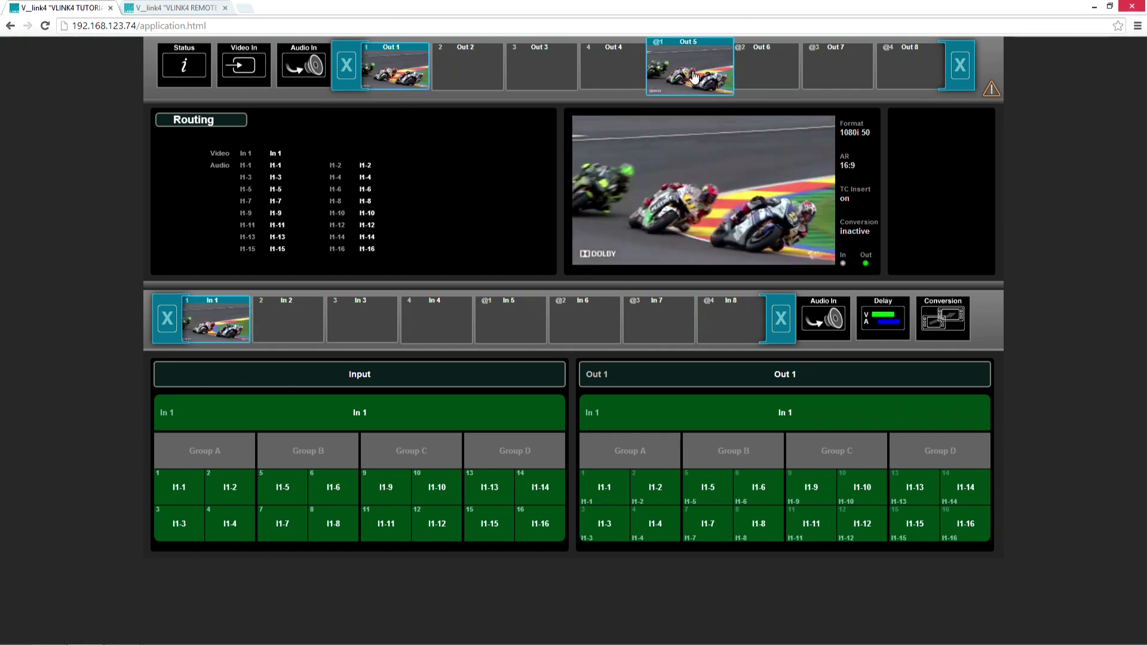
- Route the In 1 video with all its audio channels to Out 5 on the VLINK4 Tutorial unit
left_click(676, 63)
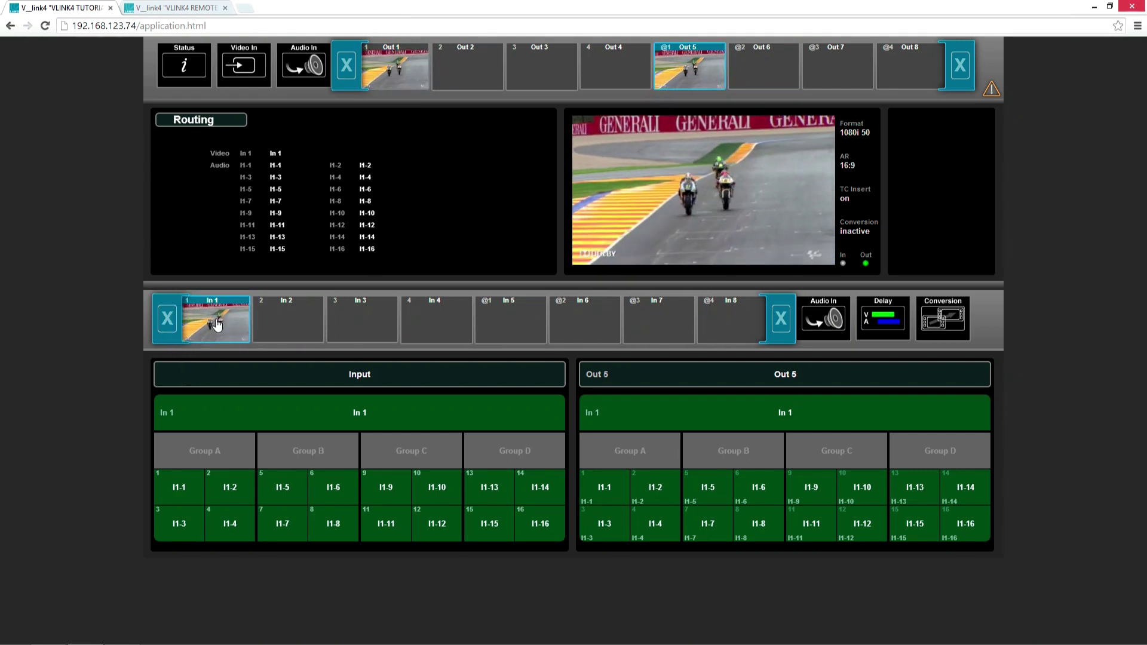
left_click(365, 428)
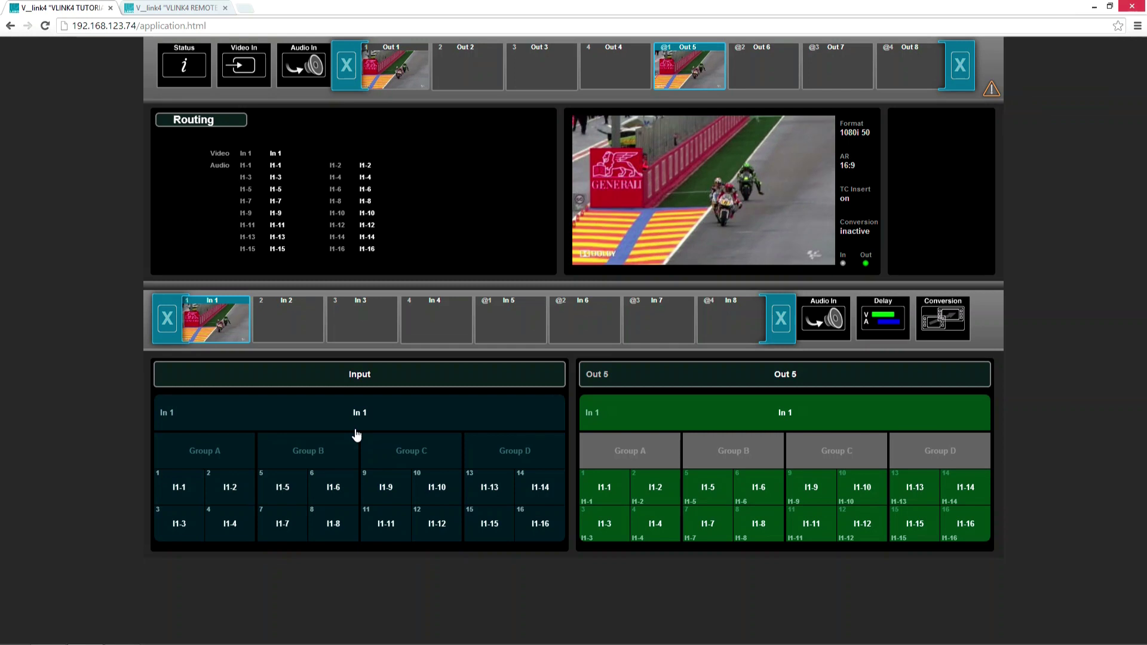
left_click(337, 408)
left_click_drag(347, 414, 645, 418)
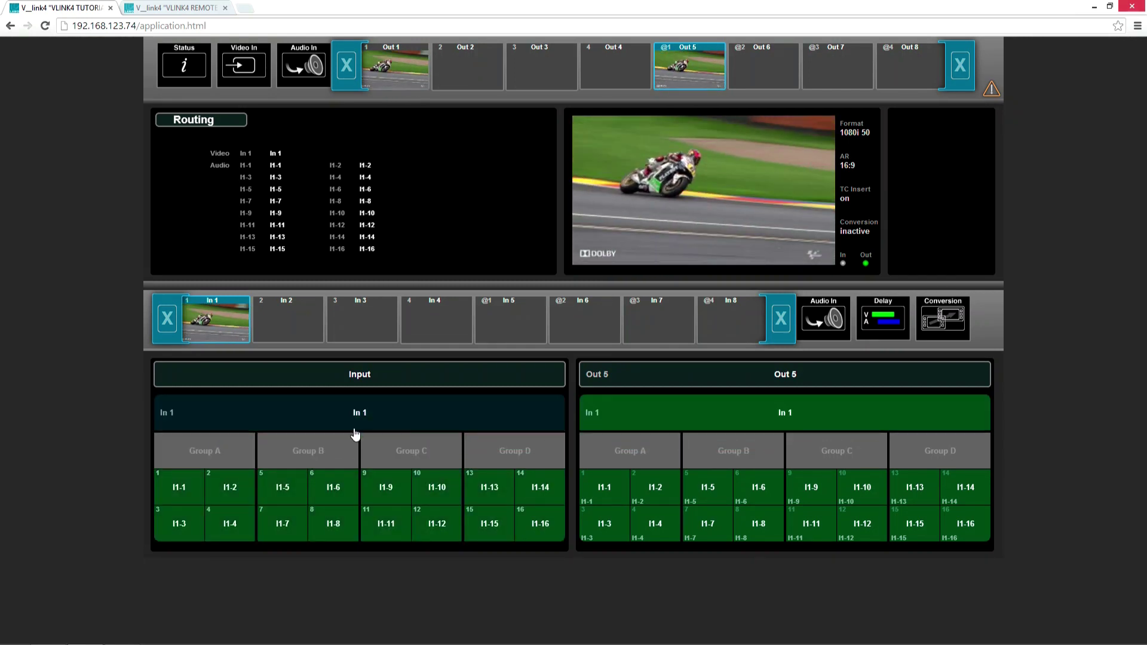
left_click_drag(200, 461, 628, 457)
left_click_drag(186, 485, 614, 487)
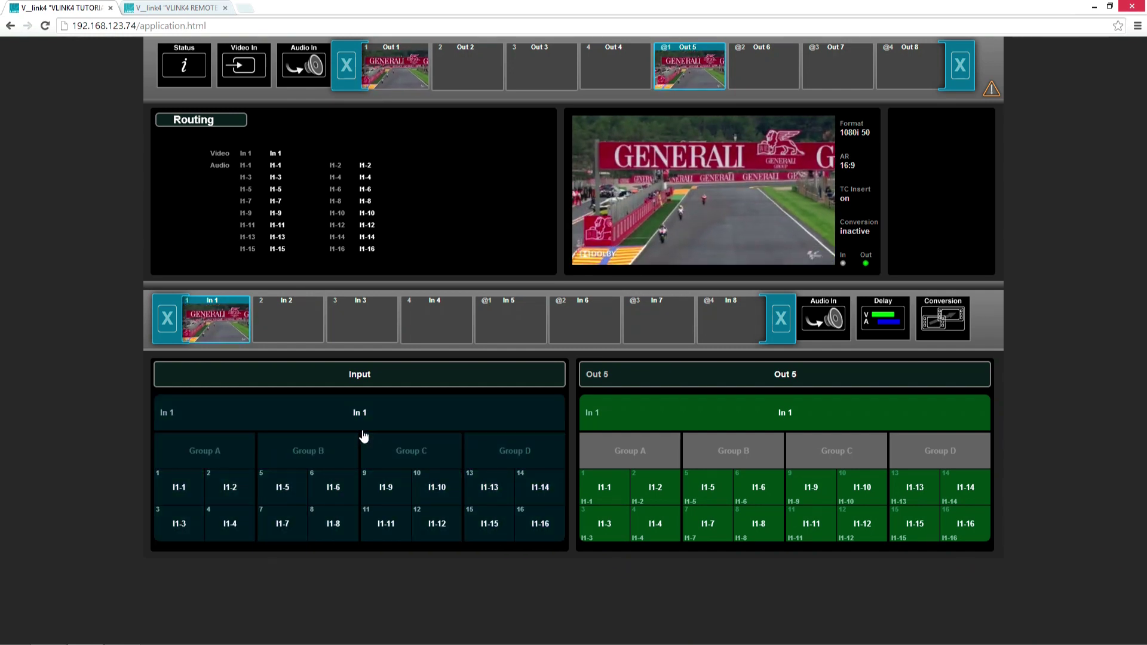
left_click_drag(362, 437, 632, 426)
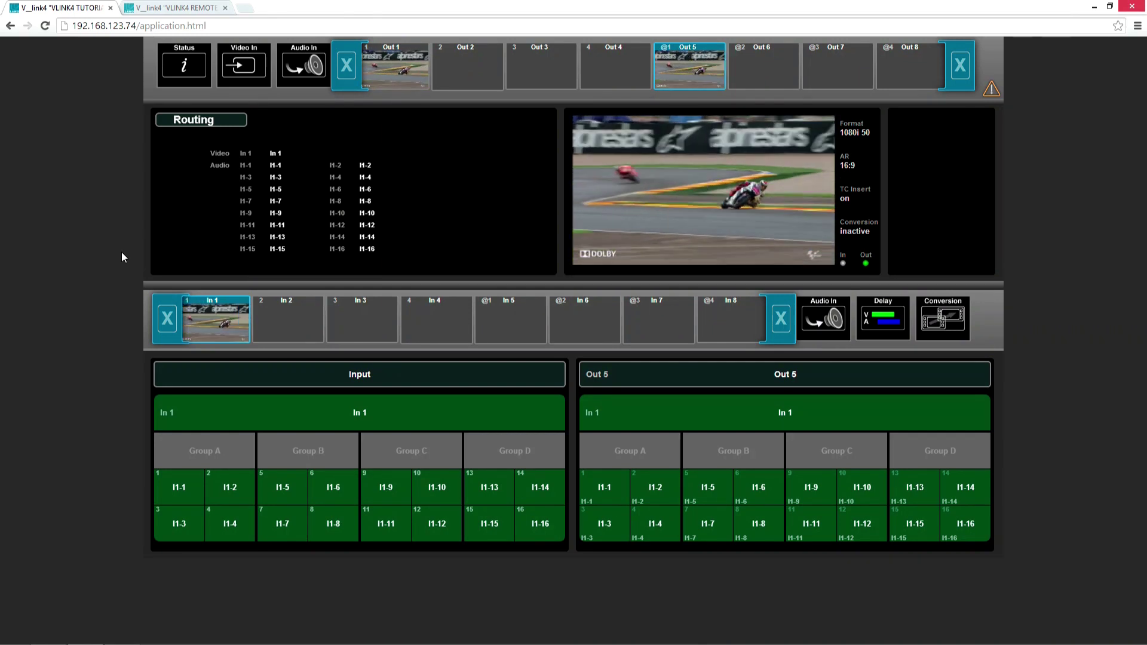
- Switch to Stream Director, connect VLINK4 TUTORIAL's J2K 1 output to VLINK4 REMOTE's J2K 1 input, and check the receiving port's status
key("alt+Tab")
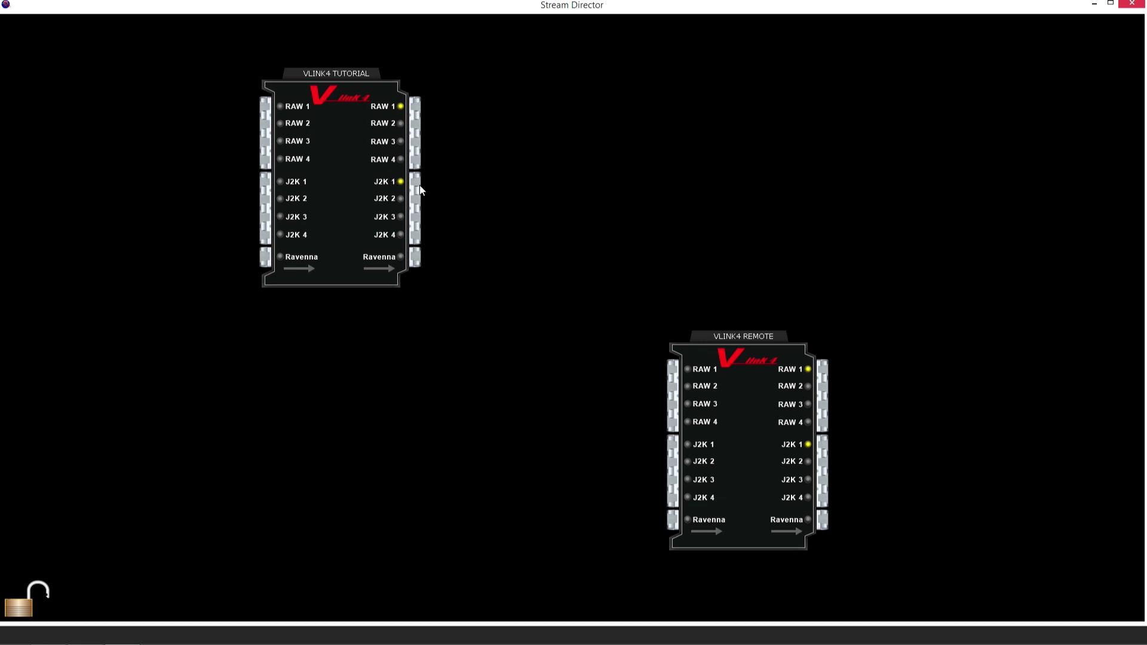
left_click_drag(415, 178, 673, 443)
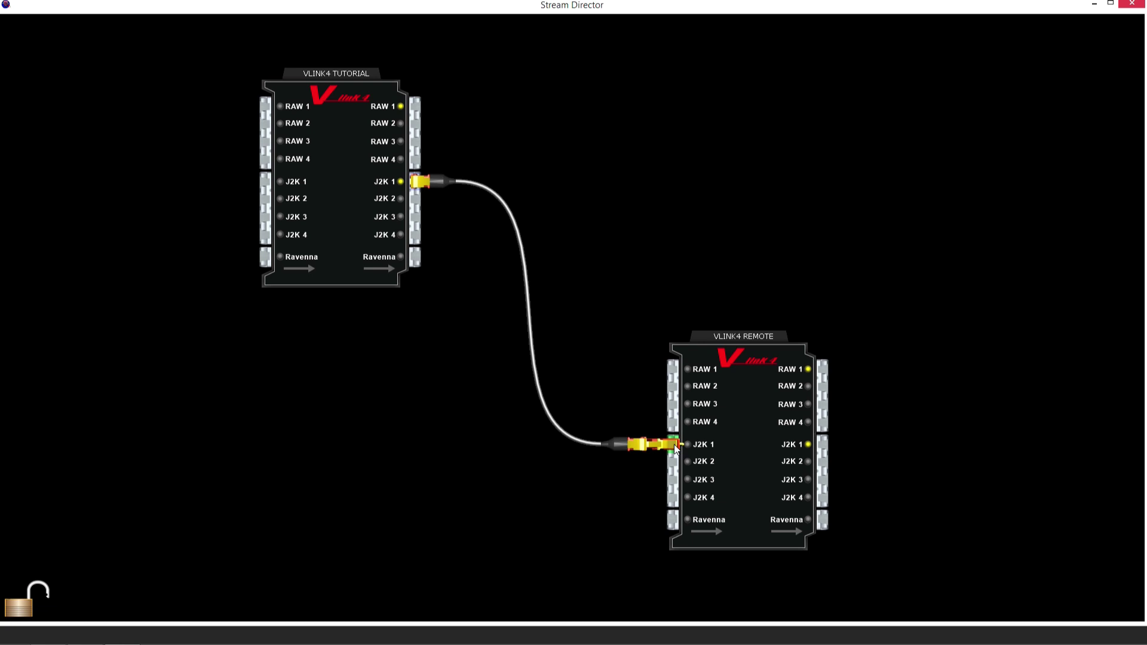
left_click_drag(673, 443, 674, 444)
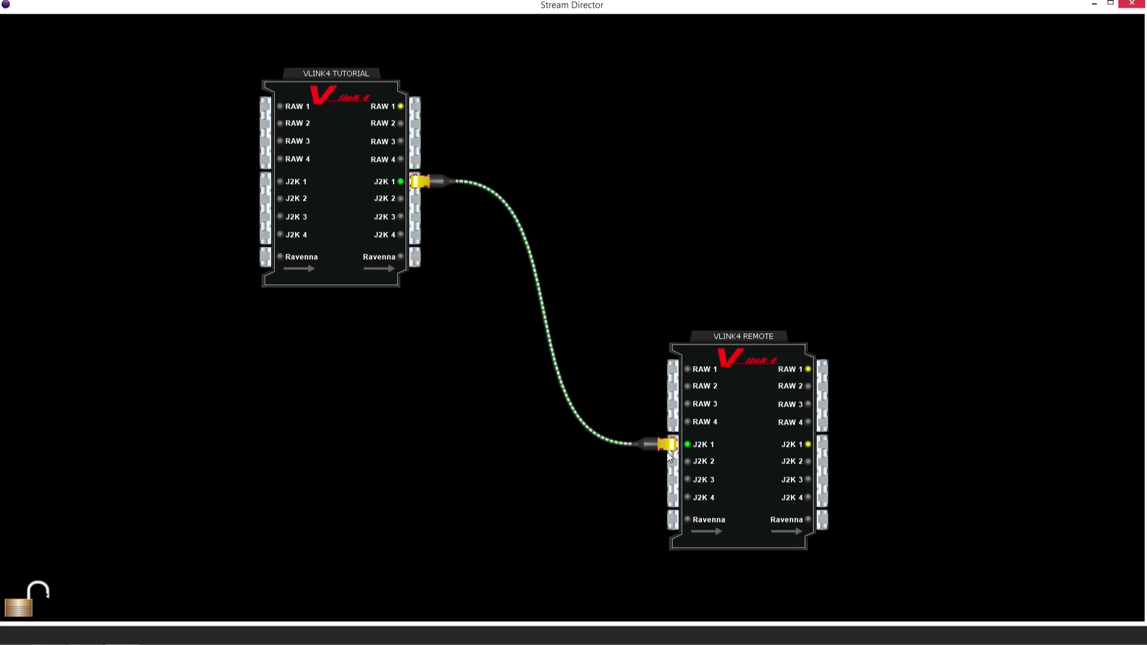
mouse_move(688, 446)
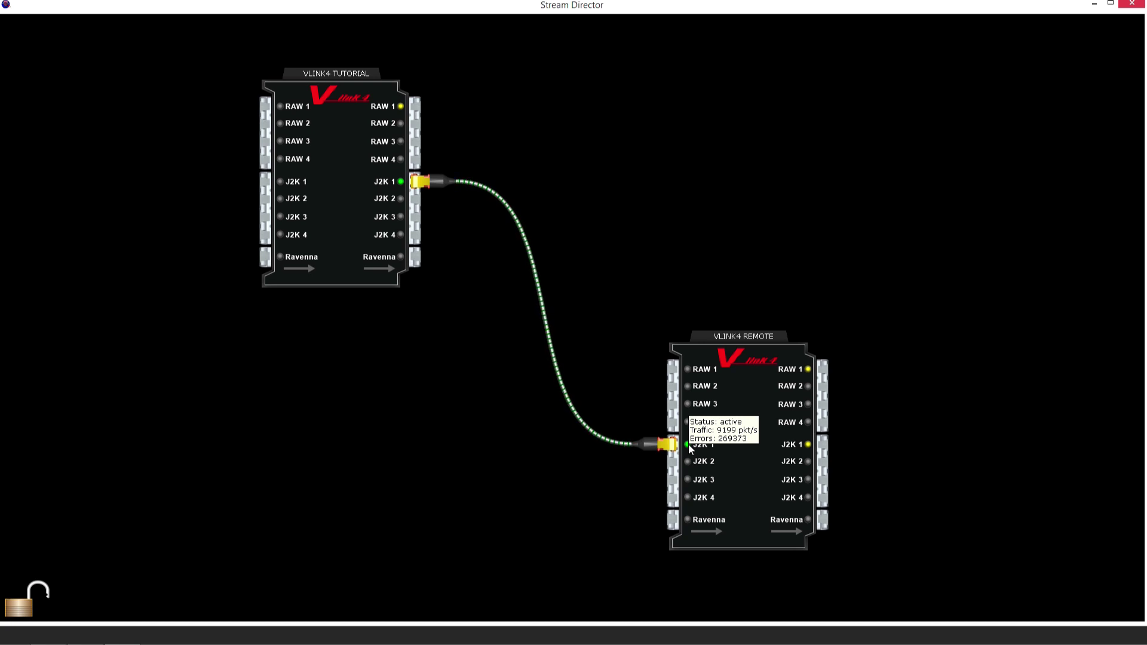
- Switch to the VLINK4 Remote web interface in the browser and inspect its In 1 and In 5 video signals
mouse_move(743, 339)
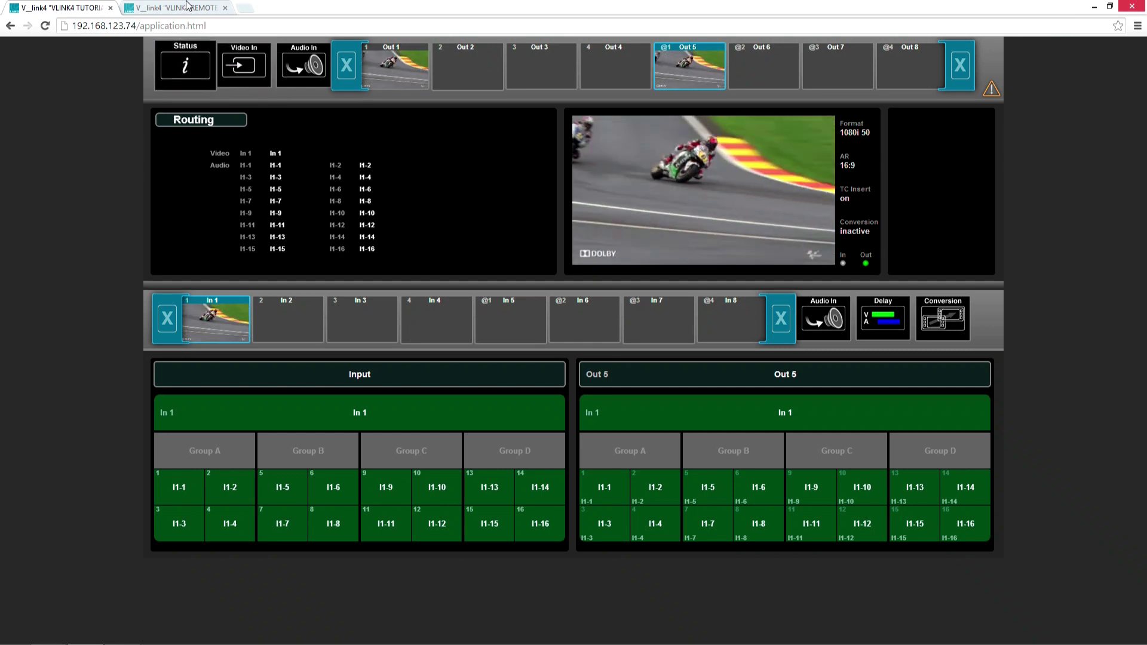
left_click(182, 9)
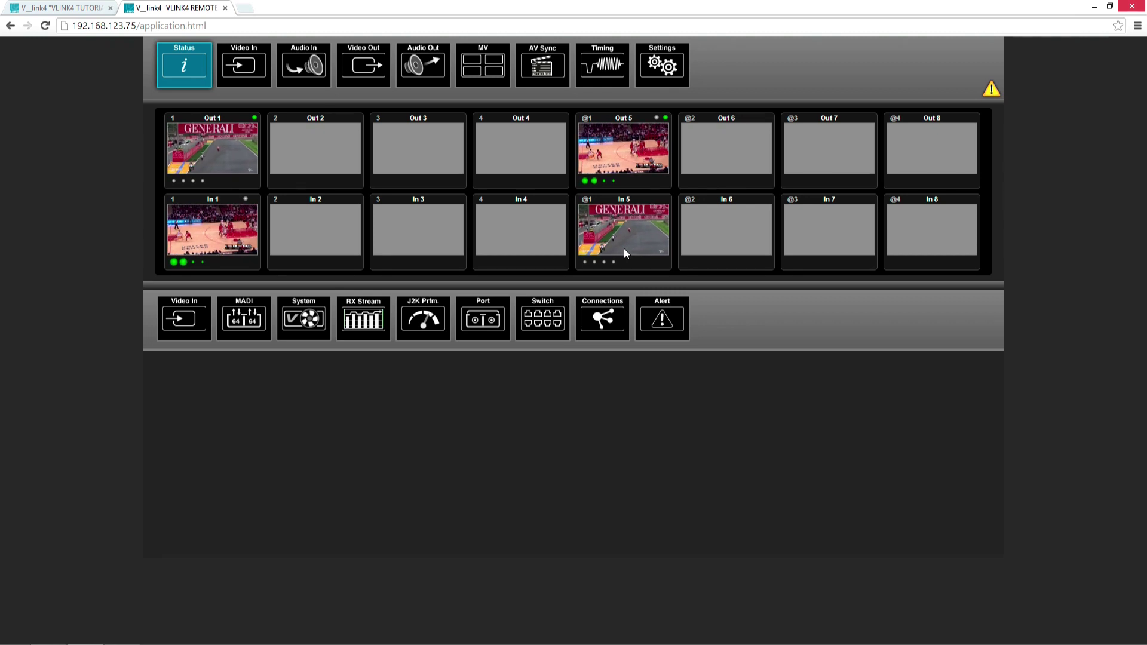
left_click(257, 76)
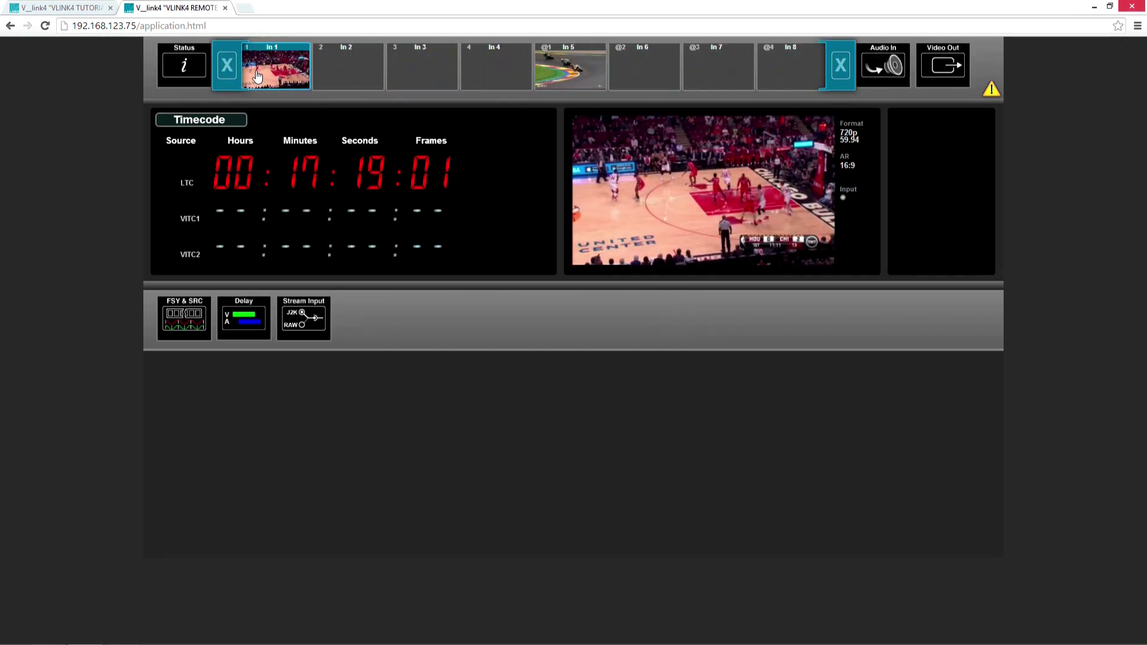
left_click(570, 65)
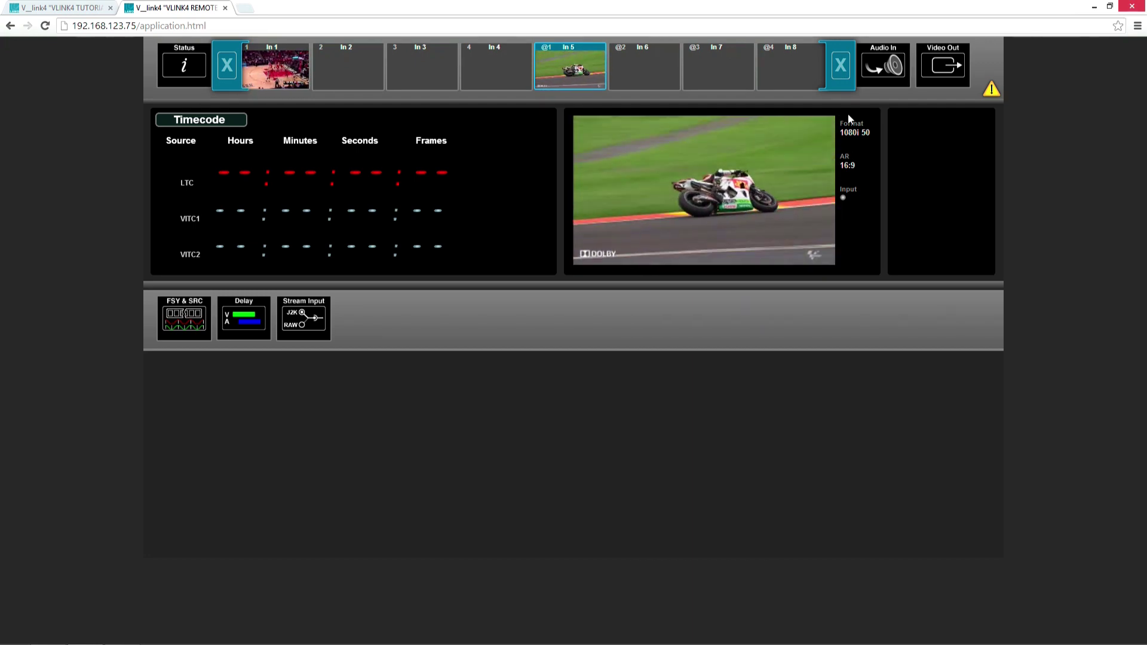
- Route the In 5 video with all its audio channels to Out 1 on the VLINK4 Remote unit
left_click(844, 87)
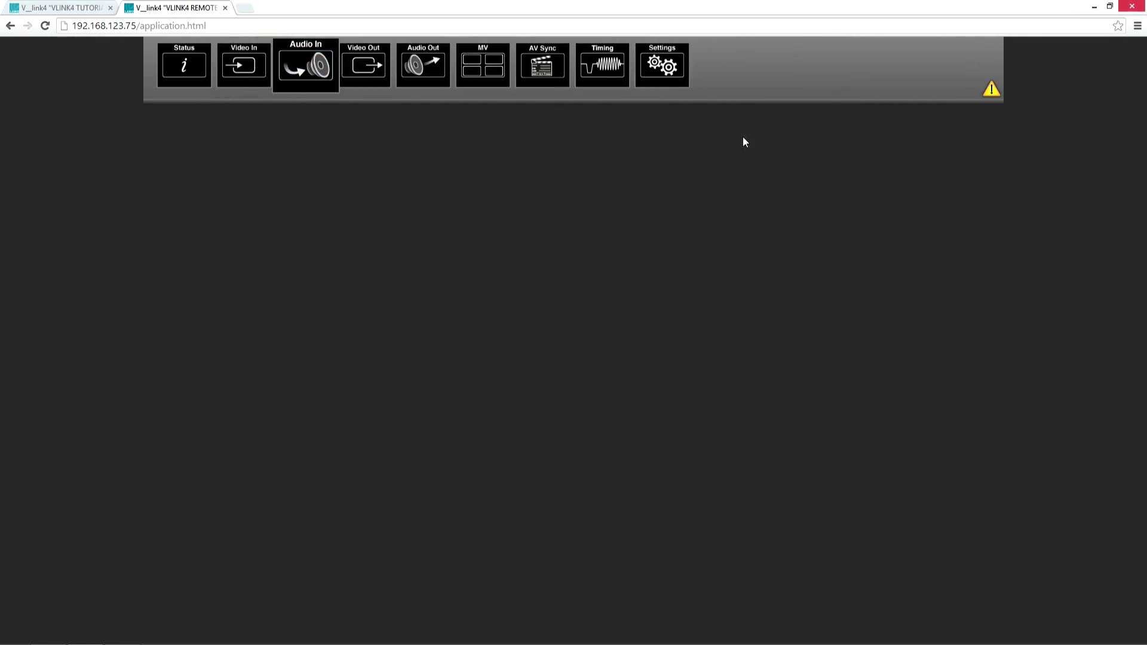
left_click(368, 71)
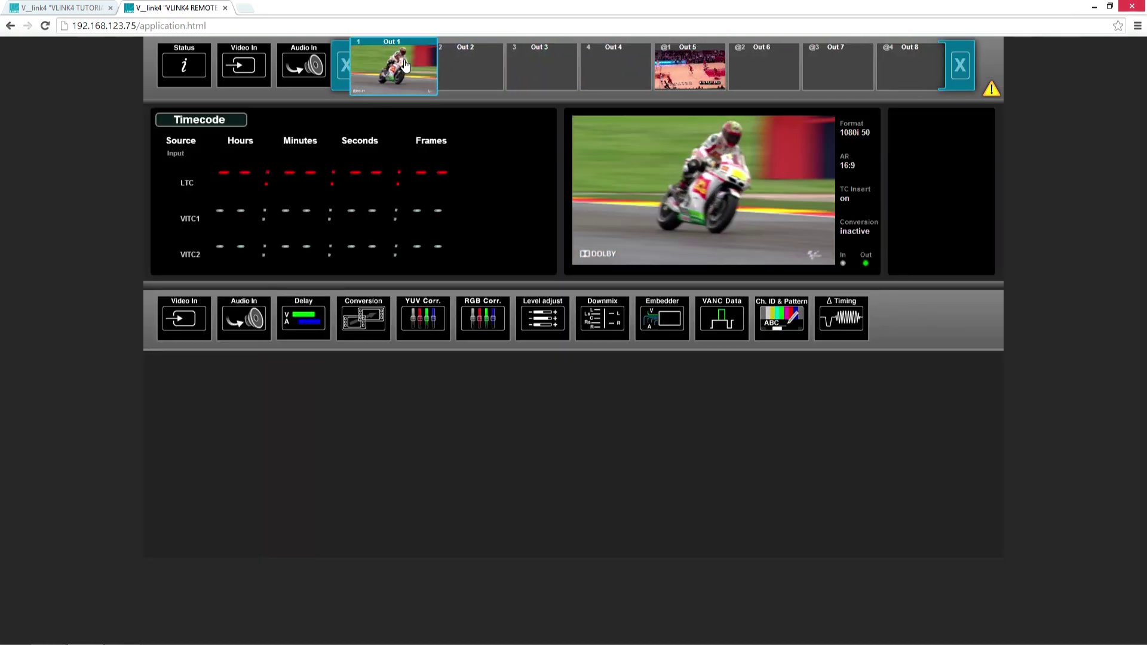
left_click(185, 316)
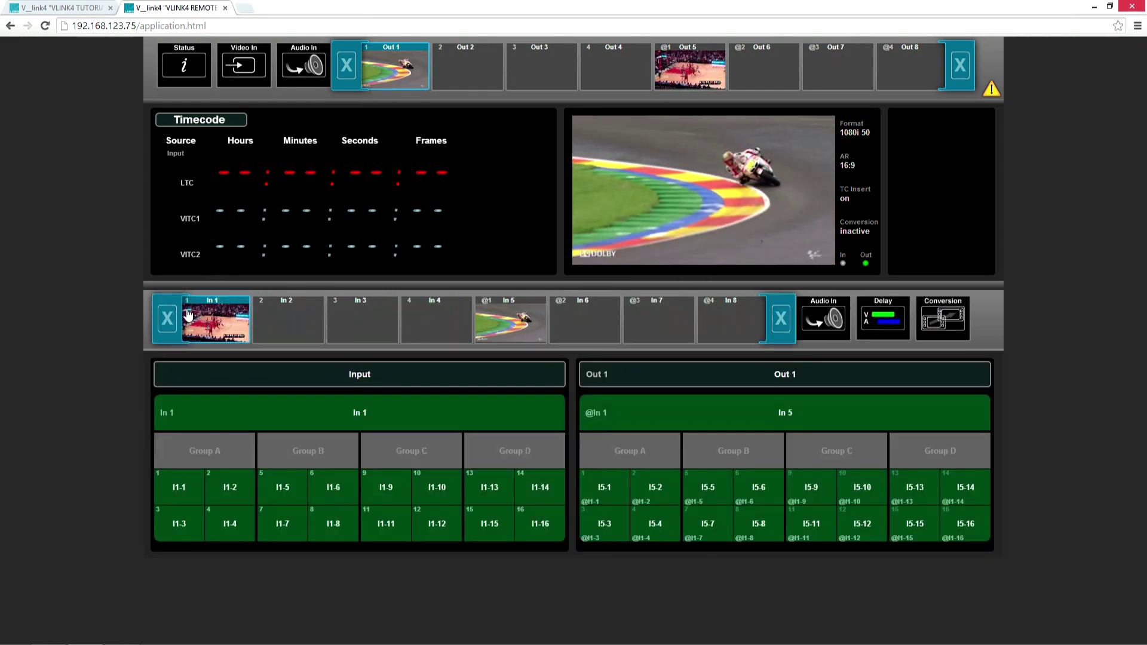
left_click(502, 331)
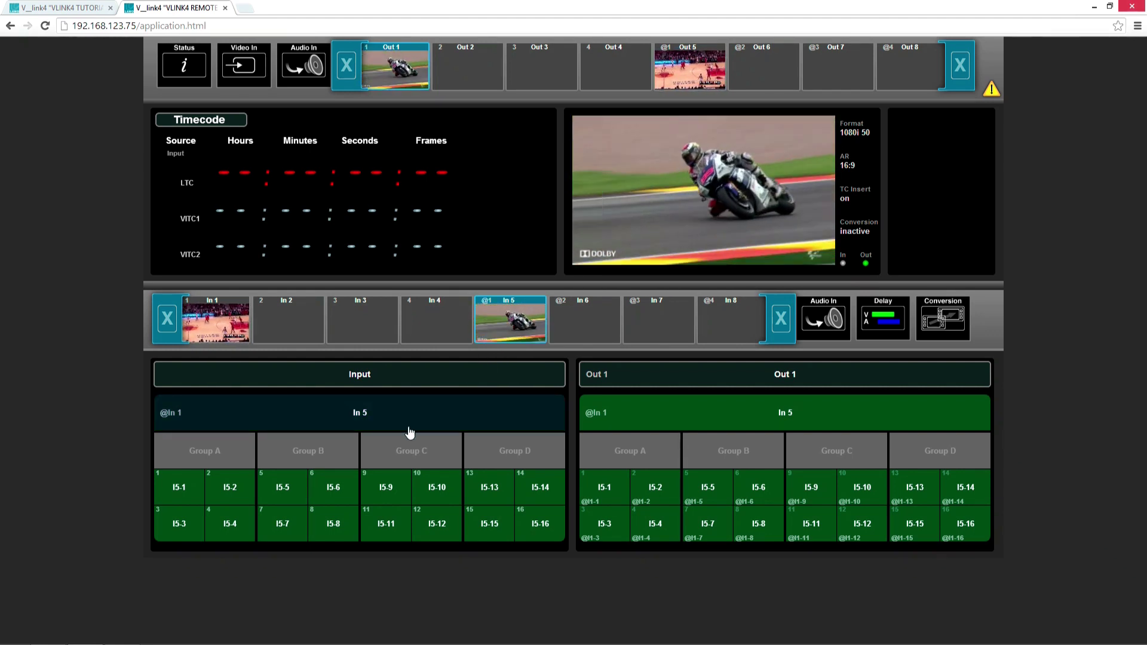
left_click_drag(410, 429, 608, 414)
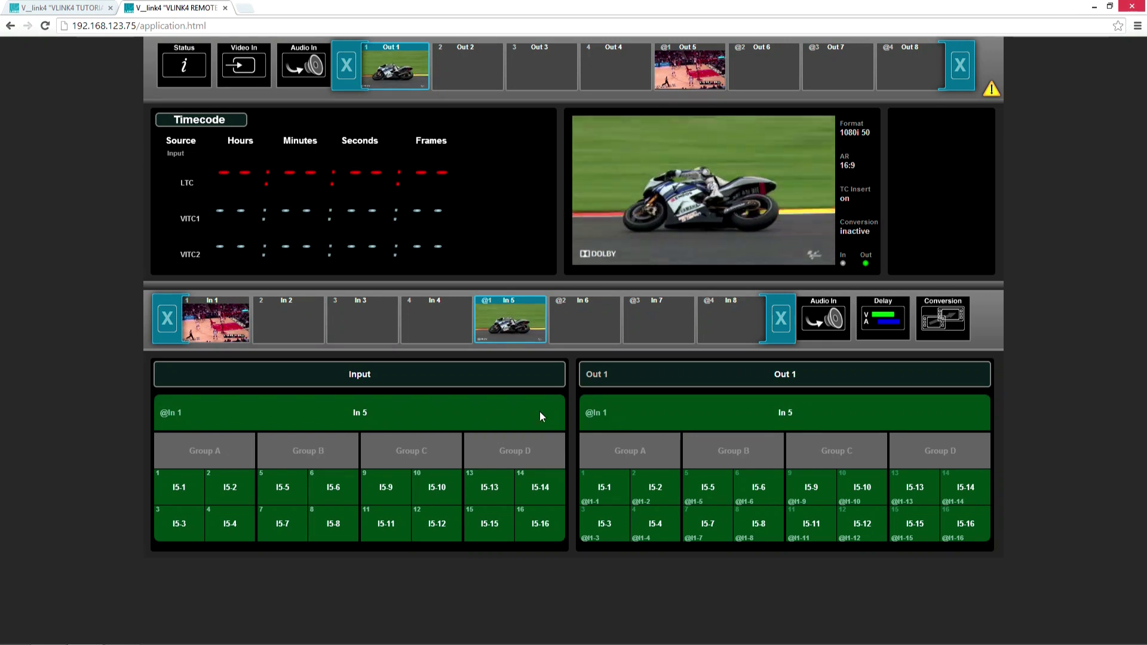
left_click_drag(362, 439, 635, 420)
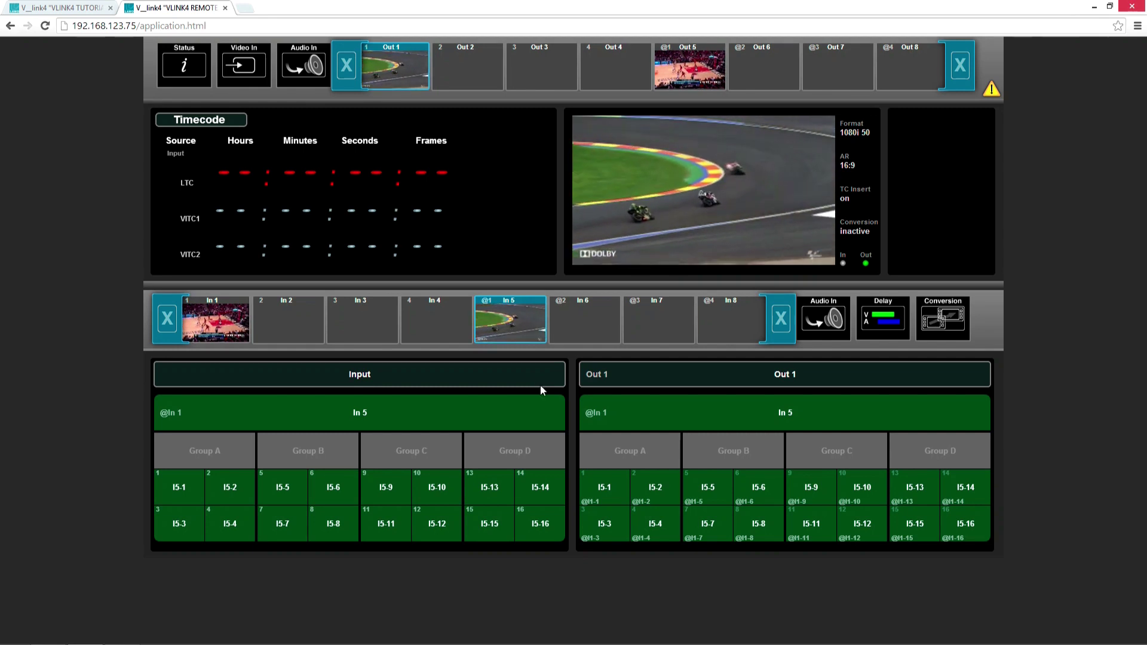
- View the Remote unit's In 1 signal and route its video with all audio channels to Out 5
left_click(233, 72)
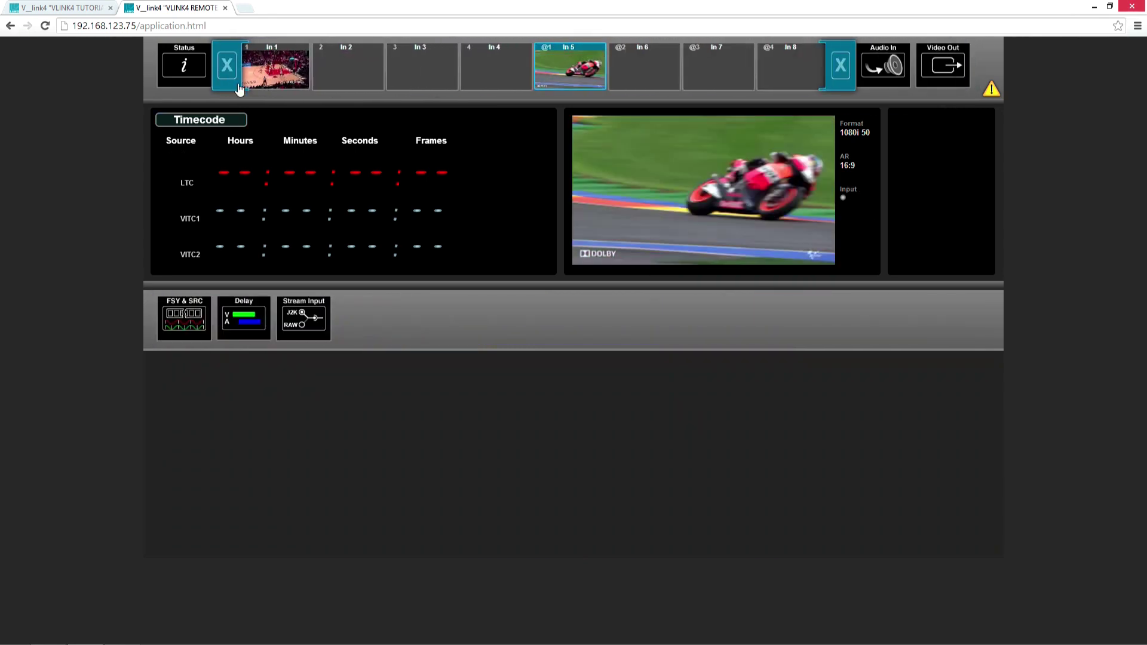
left_click(283, 70)
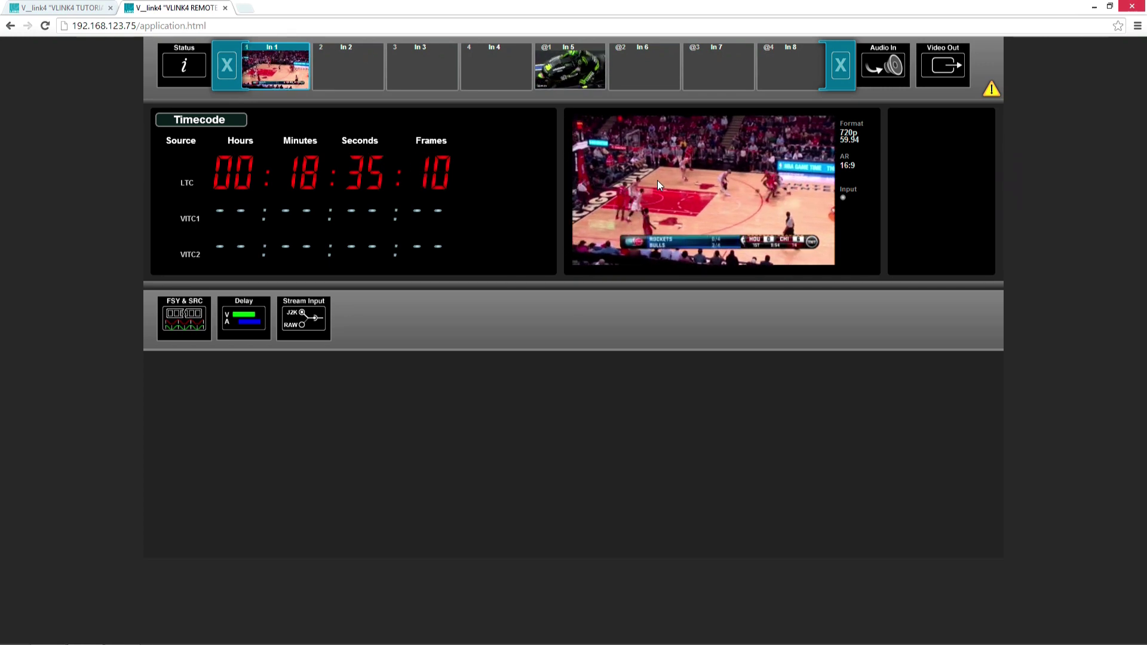
left_click(227, 71)
left_click(362, 75)
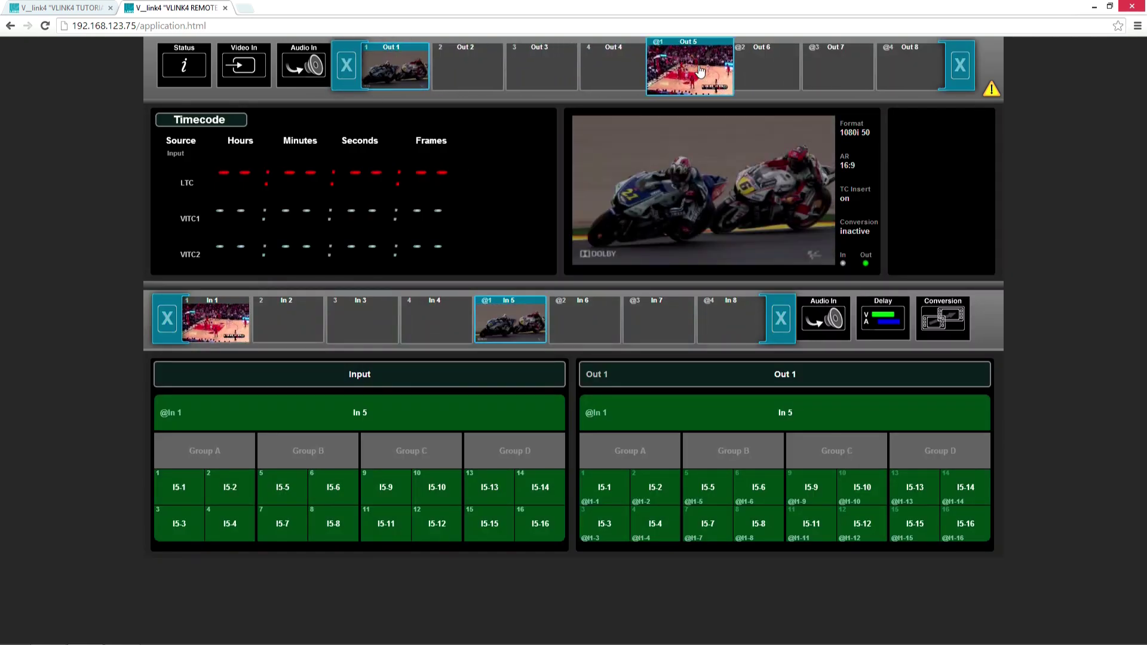
left_click(700, 71)
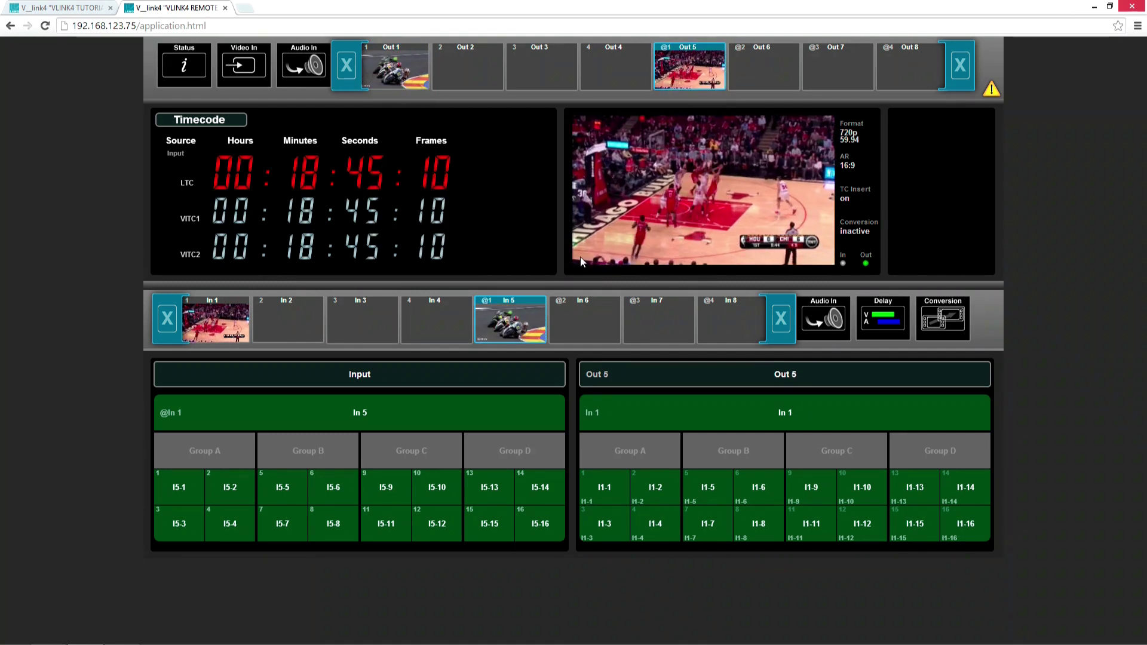
left_click(216, 317)
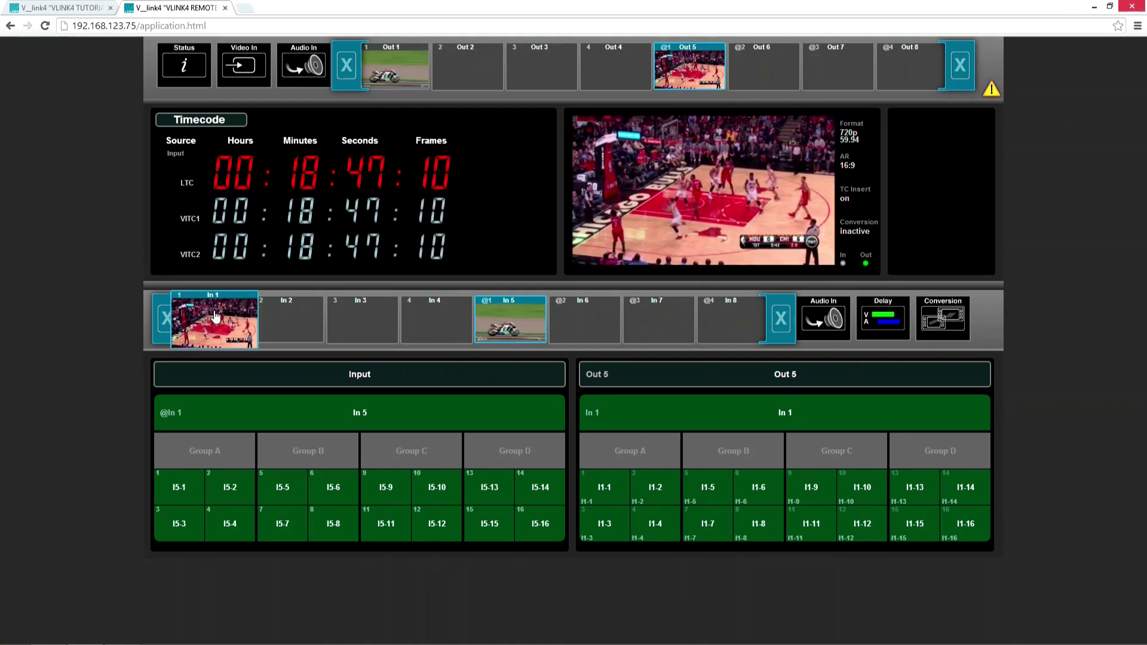
left_click(359, 436)
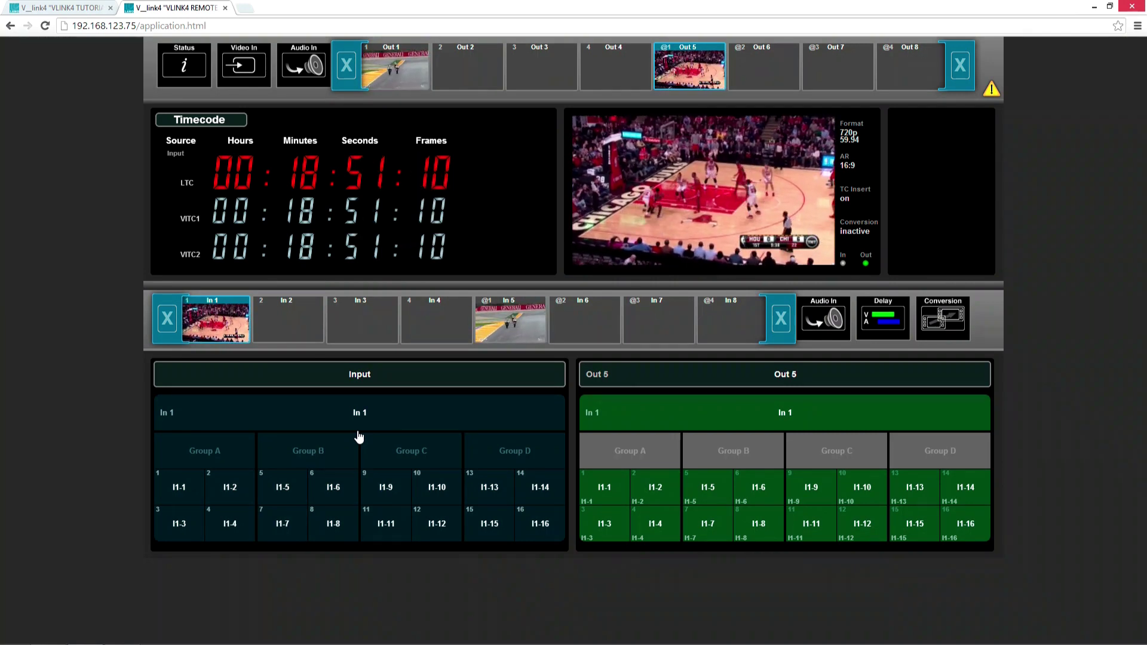
left_click_drag(366, 443, 675, 422)
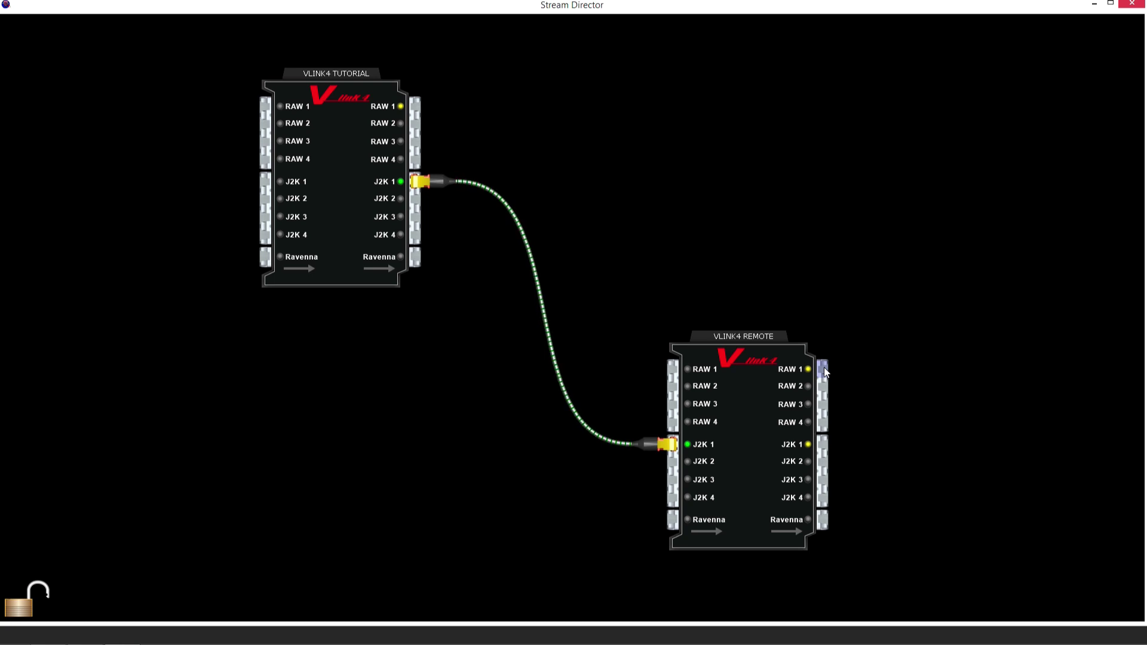
- Connect VLINK4 REMOTE's RAW 1 output to VLINK4 TUTORIAL's RAW 1 input in Stream Director and check both units' web interfaces
left_click_drag(846, 359, 260, 105)
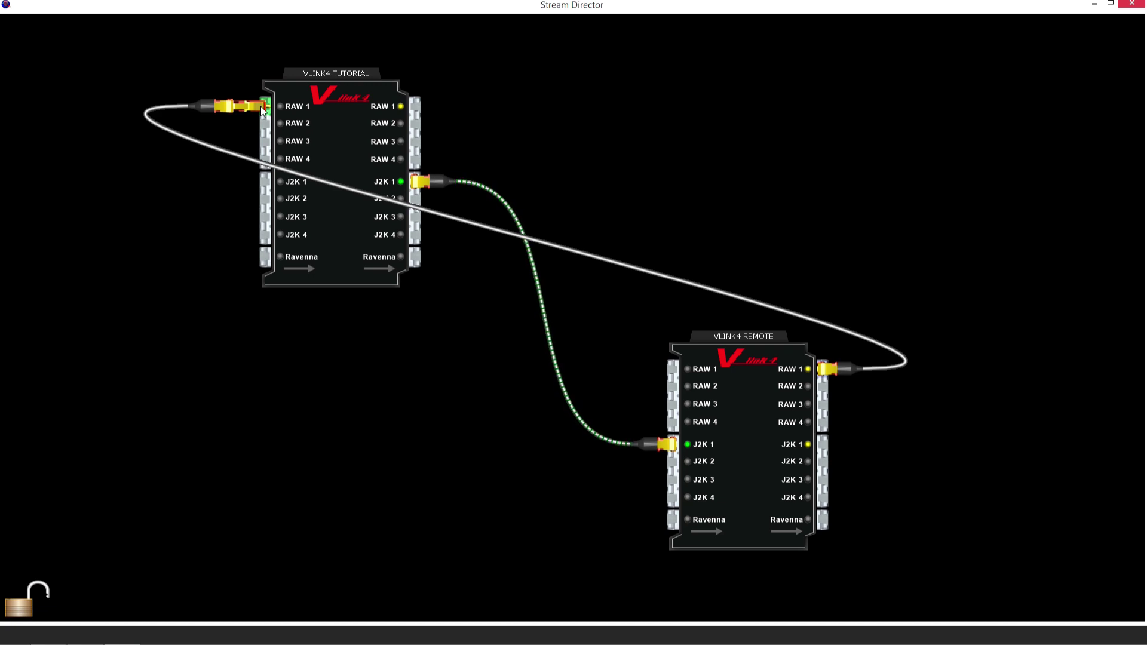
left_click_drag(260, 106, 266, 109)
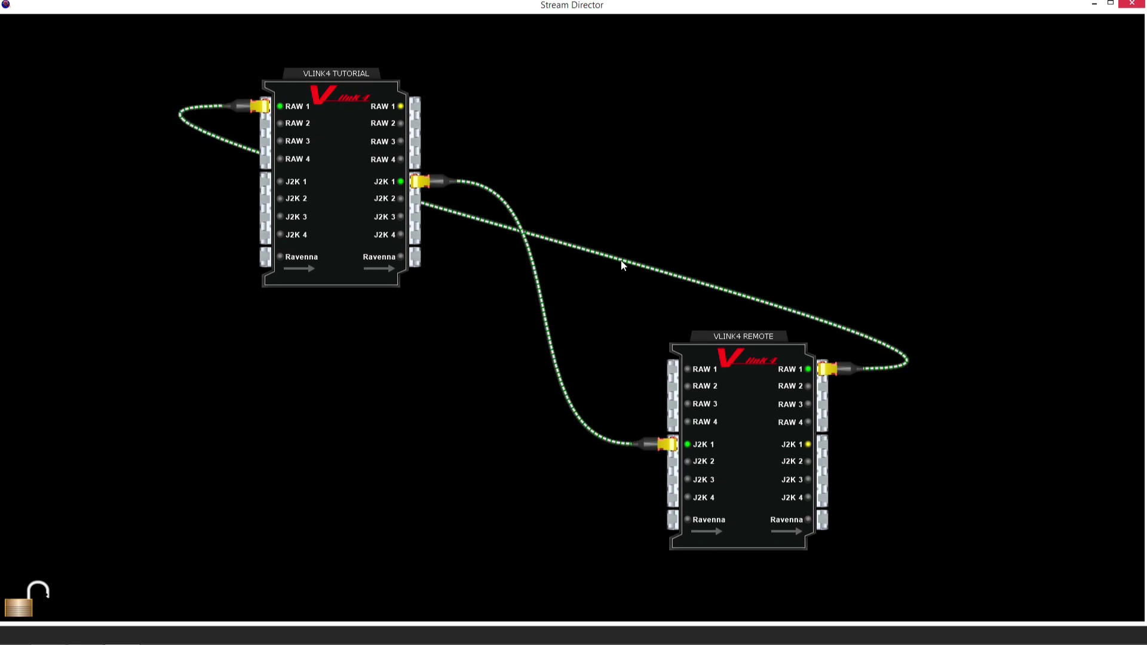
key("alt+Tab")
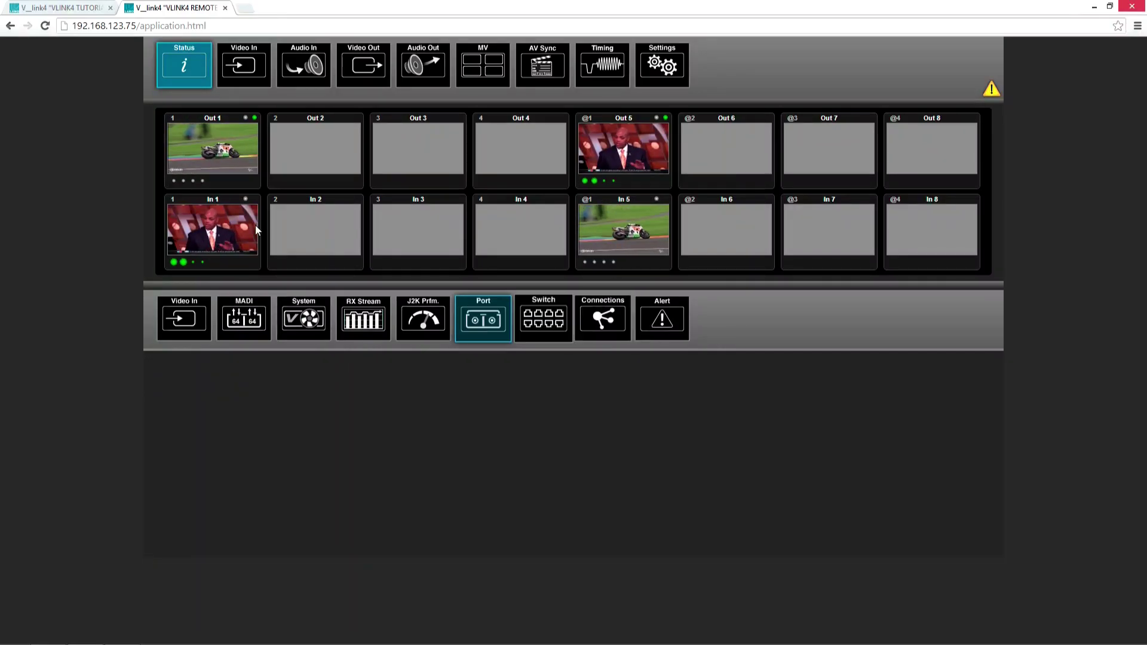
left_click(81, 7)
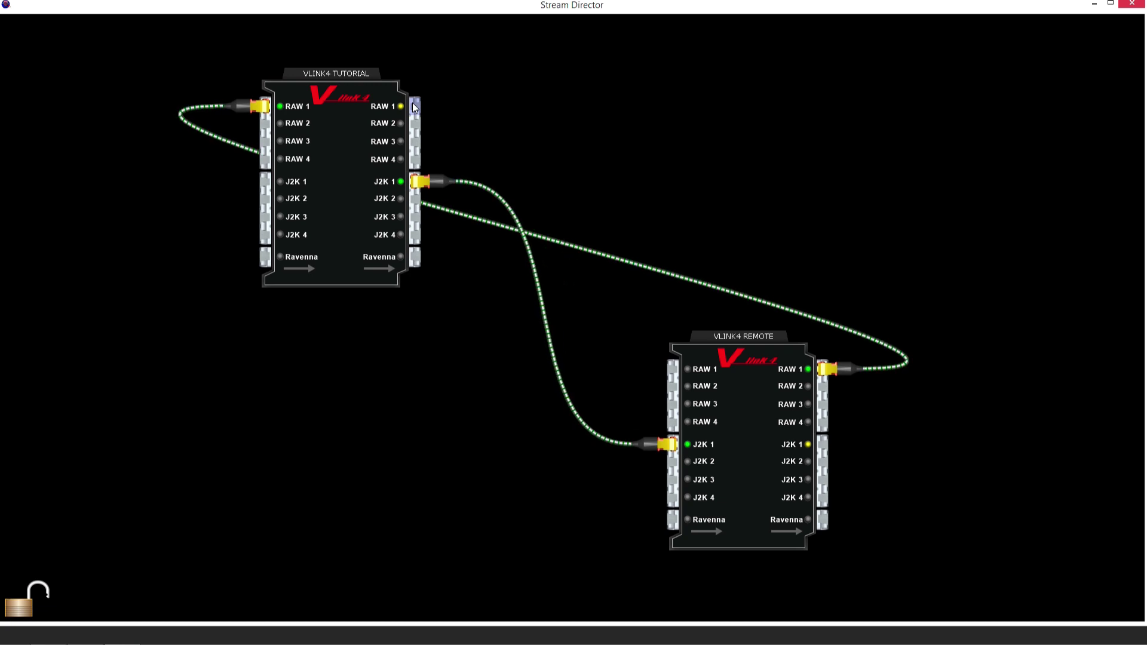
- Pull a second cable from VLINK4 TUTORIAL's J2K 1 output to the empty area above VLINK4 REMOTE
left_click_drag(417, 181, 858, 117)
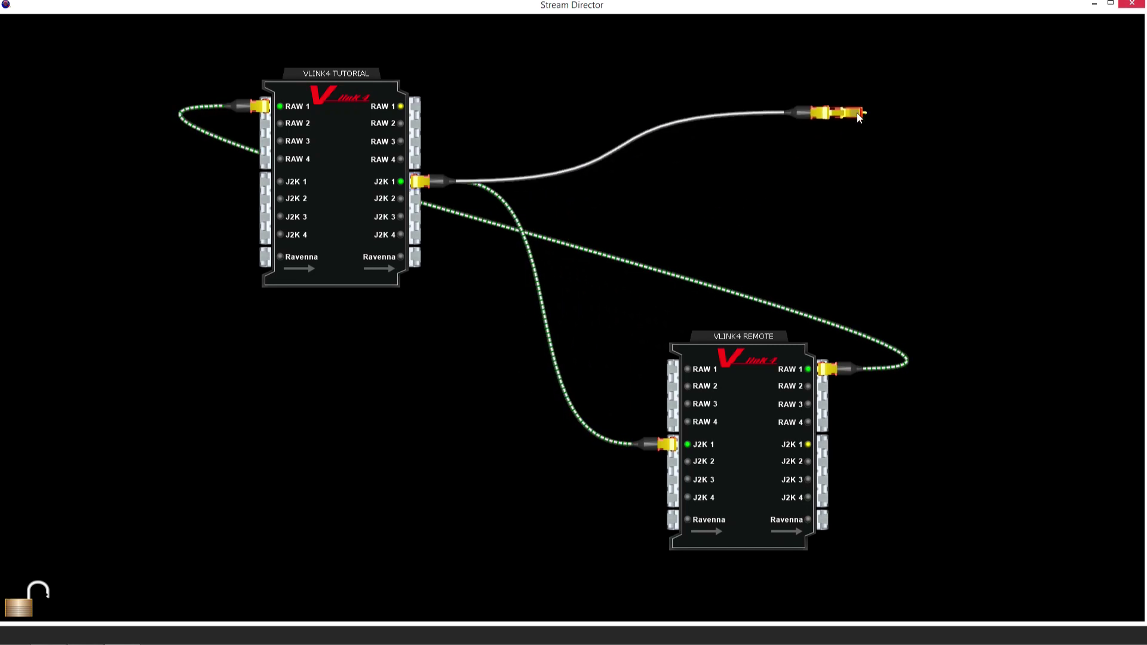
left_click_drag(858, 118, 860, 106)
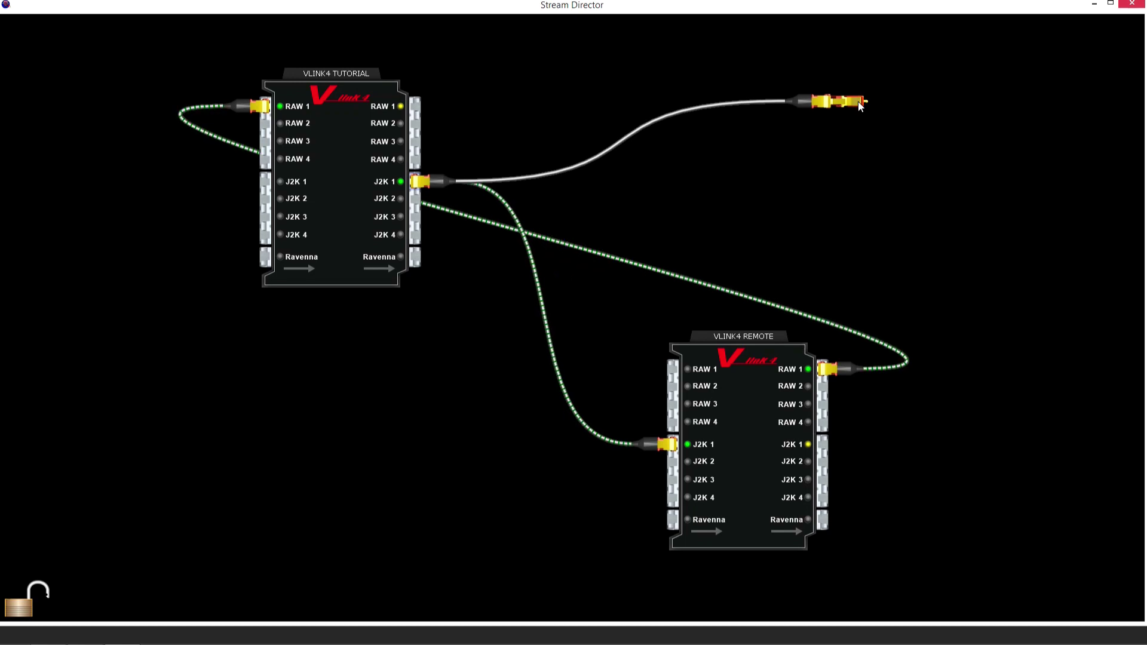